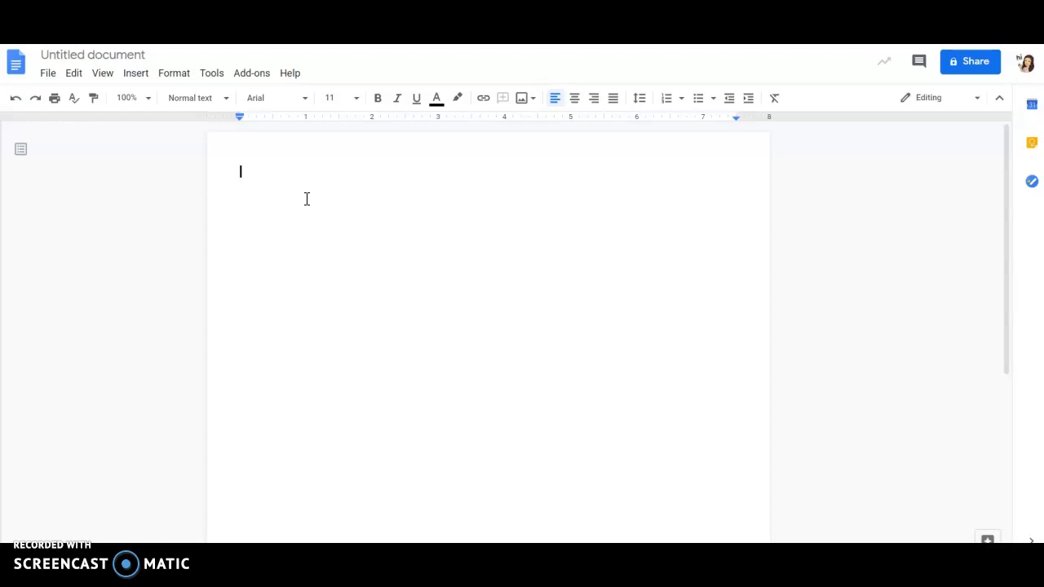
# Insert a new equation that starts with y = followed by an empty fraction
pyautogui.rightClick(285, 177)
pyautogui.click(268, 166)
pyautogui.click(50, 73)
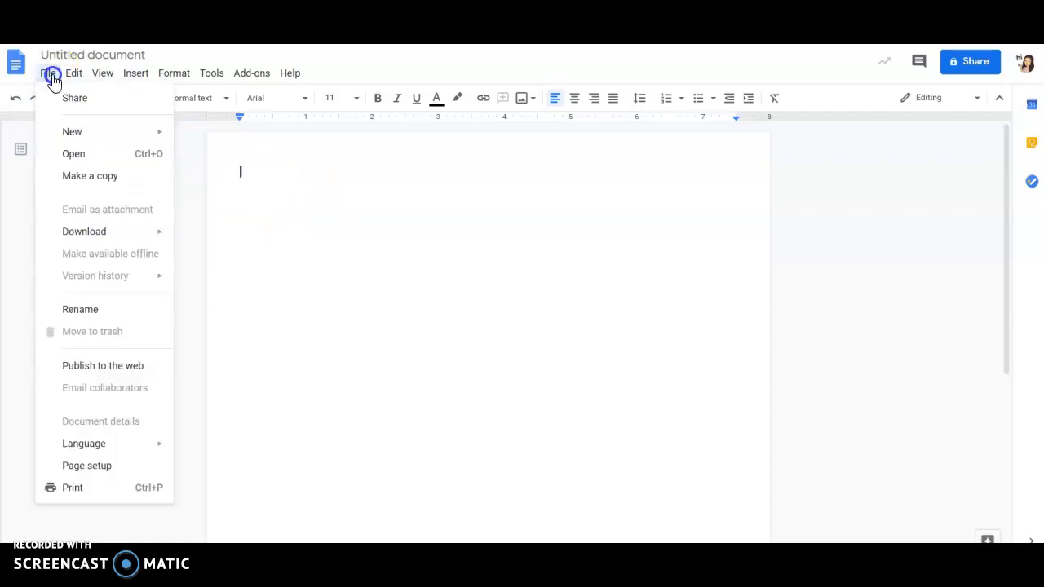
pyautogui.moveTo(69, 82)
pyautogui.moveTo(135, 80)
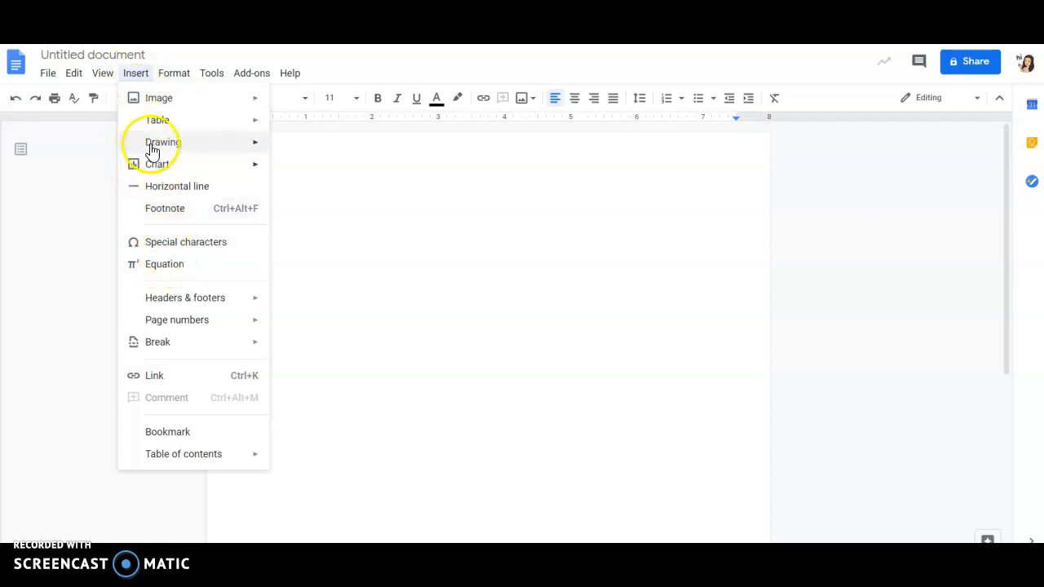
pyautogui.click(164, 270)
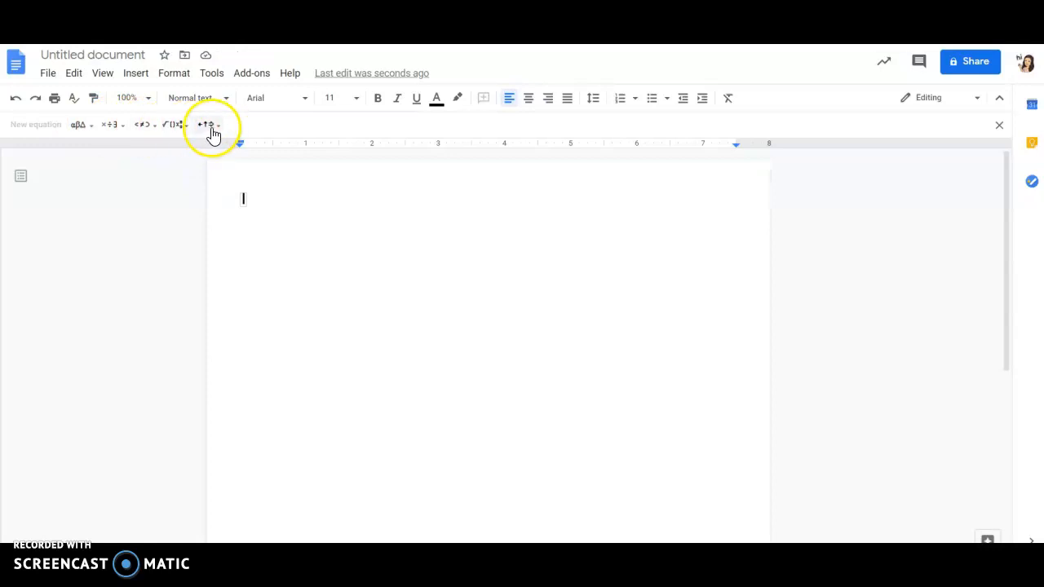
pyautogui.write('y=')
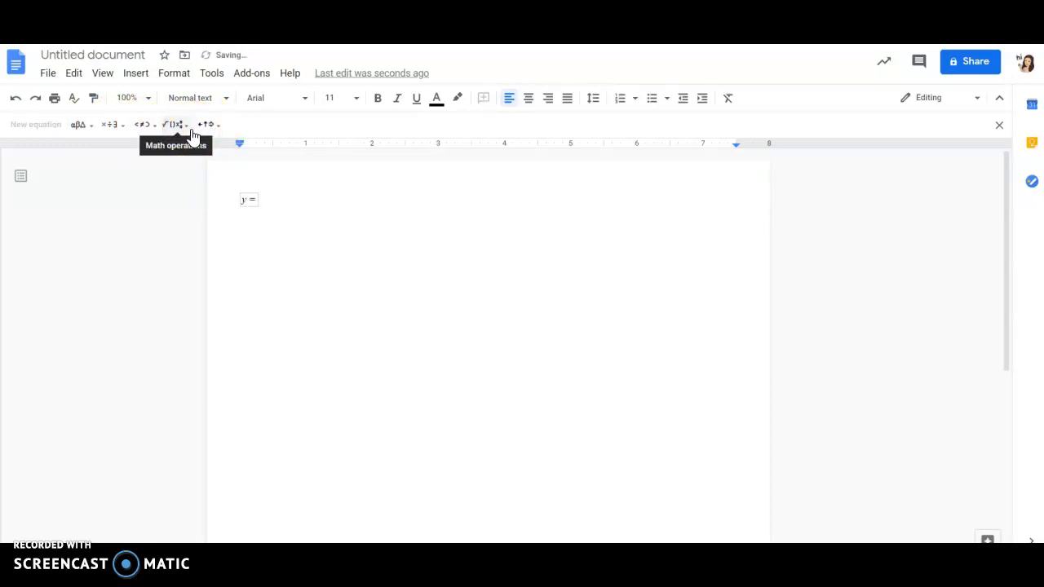
pyautogui.click(181, 129)
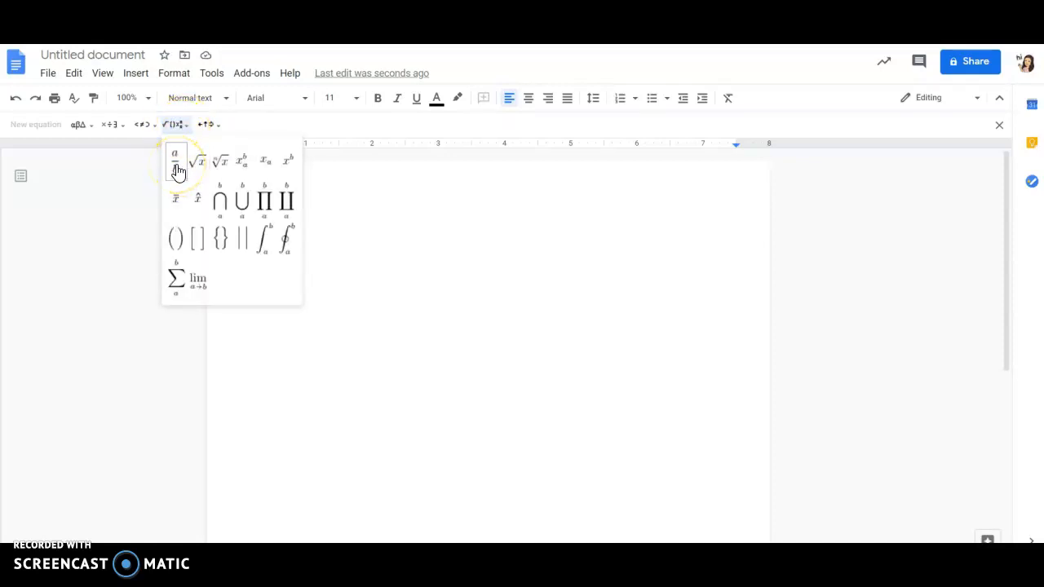
pyautogui.click(178, 171)
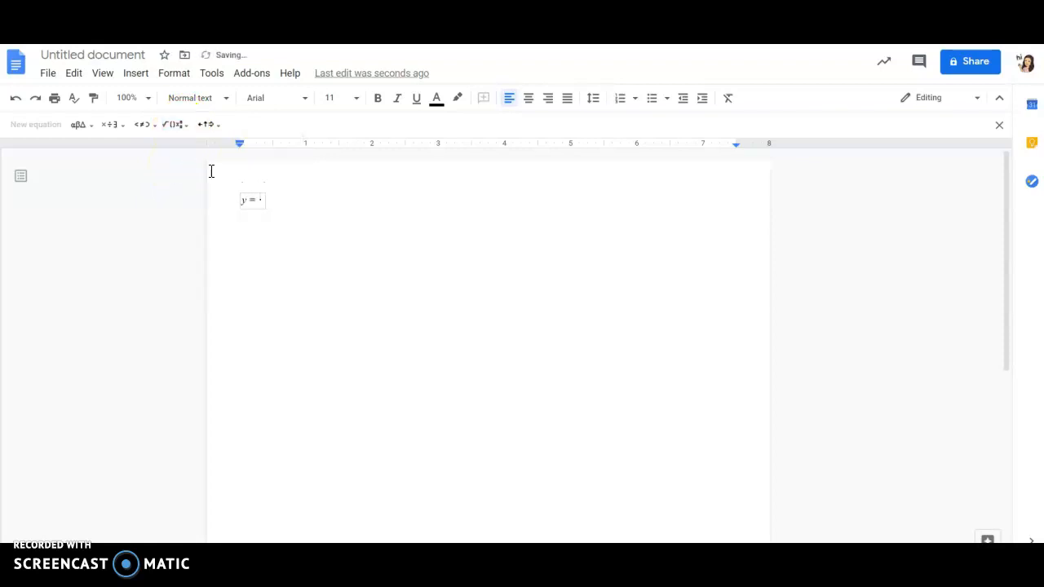
# Enter (x-5)^2 in the fraction's numerator with a caret exponent, and clear the numerator again
pyautogui.write('(x+5)')
pyautogui.write('^2')
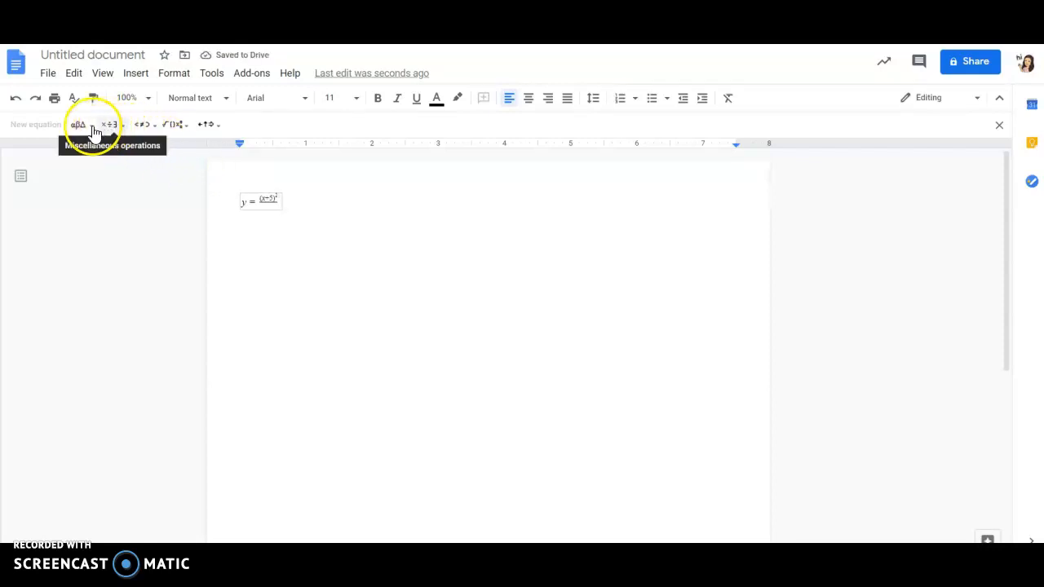
pyautogui.click(182, 132)
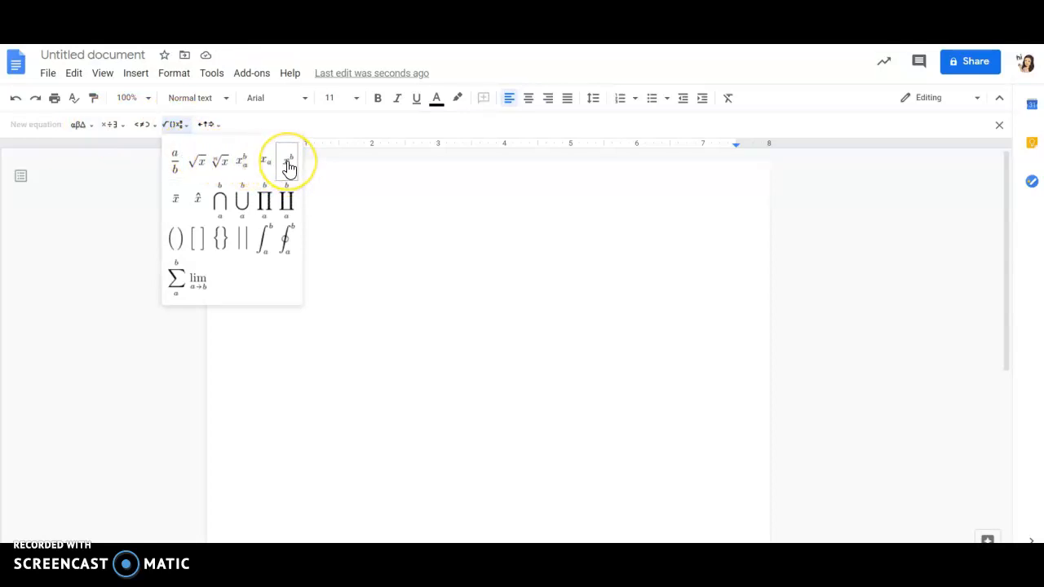
pyautogui.click(317, 175)
pyautogui.click(278, 194)
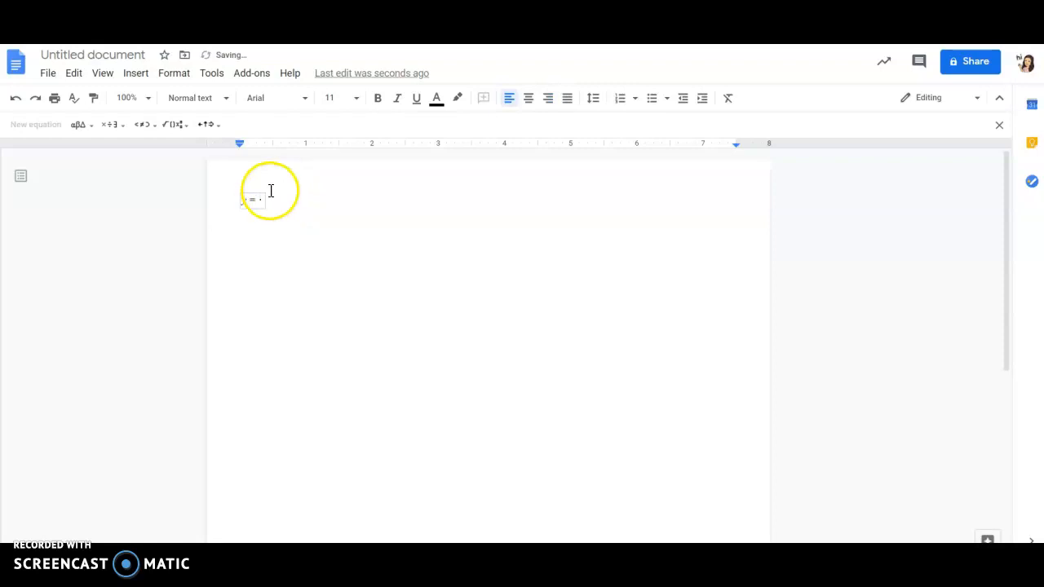
# Fill the numerator with (x-5) raised to 2 using the superscript template, and enter 7 as the denominator
pyautogui.click(173, 124)
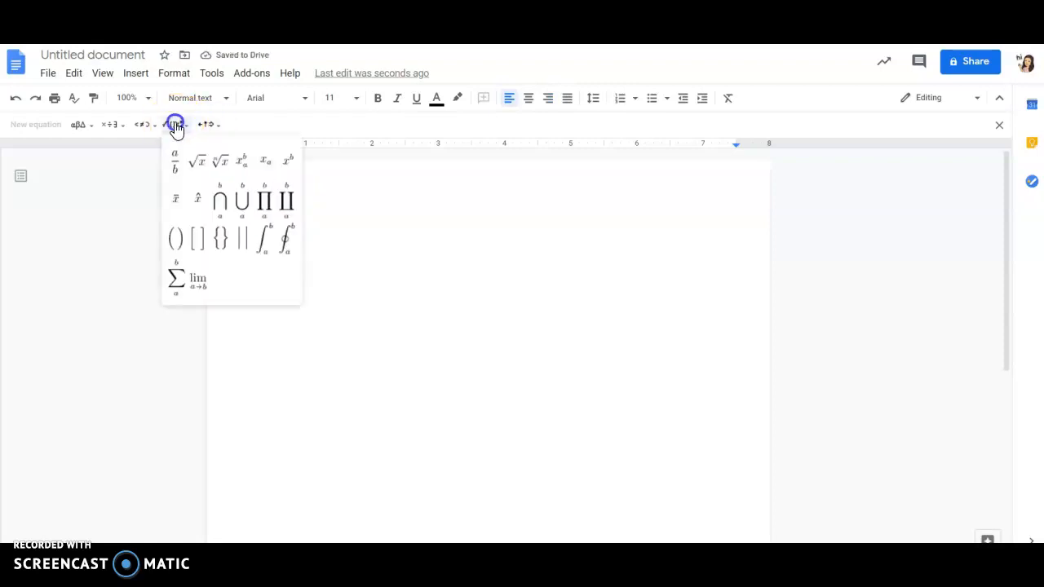
pyautogui.click(290, 163)
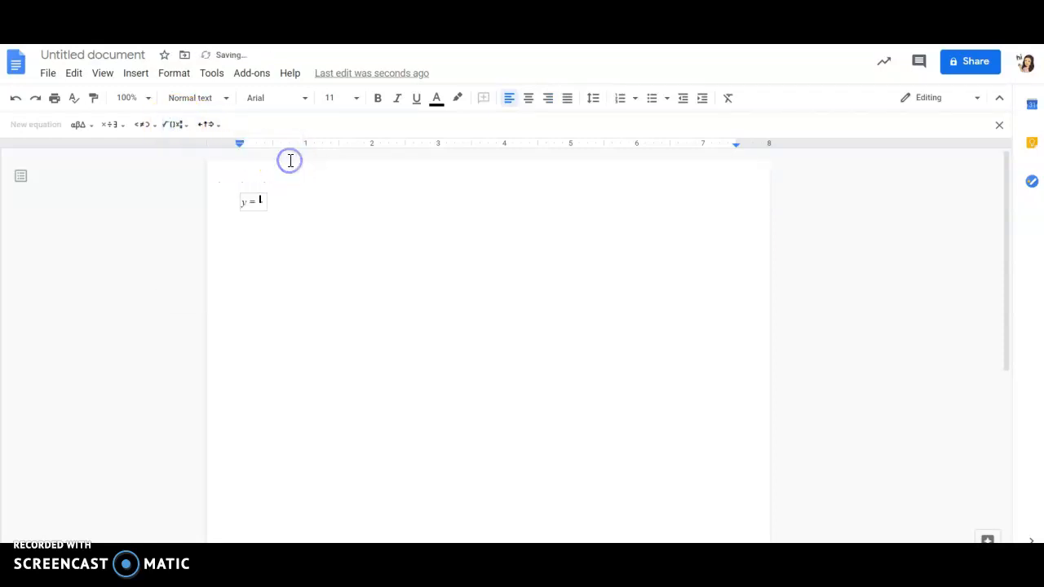
pyautogui.write('(x')
pyautogui.write('2')
pyautogui.press('Right')
pyautogui.press('Left')
pyautogui.write('1')
pyautogui.press('BackSpace')
pyautogui.click(310, 205)
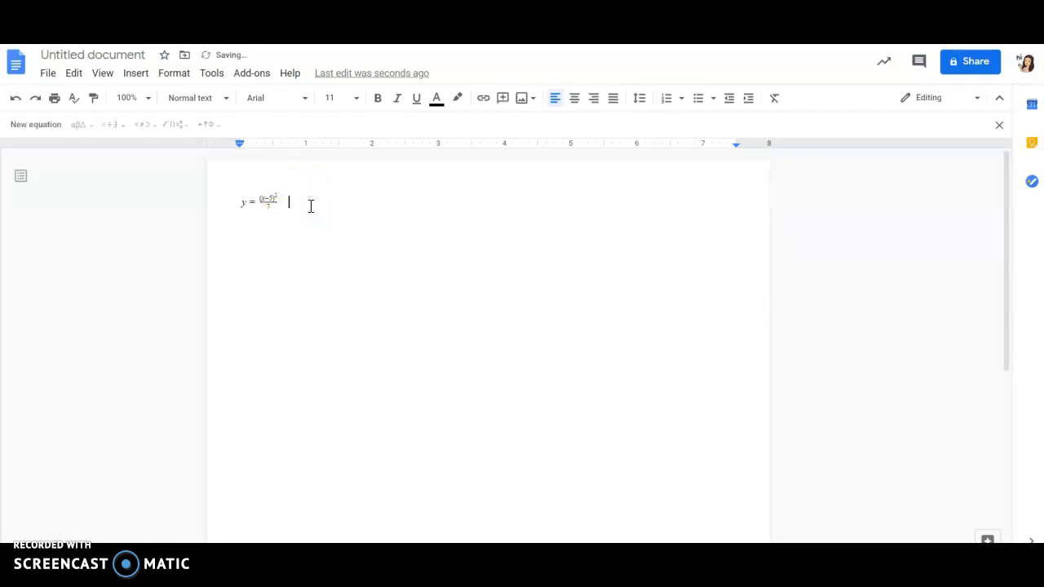
# Add a second equation after the fraction containing the square root of the whole expression x + 4
pyautogui.click(30, 129)
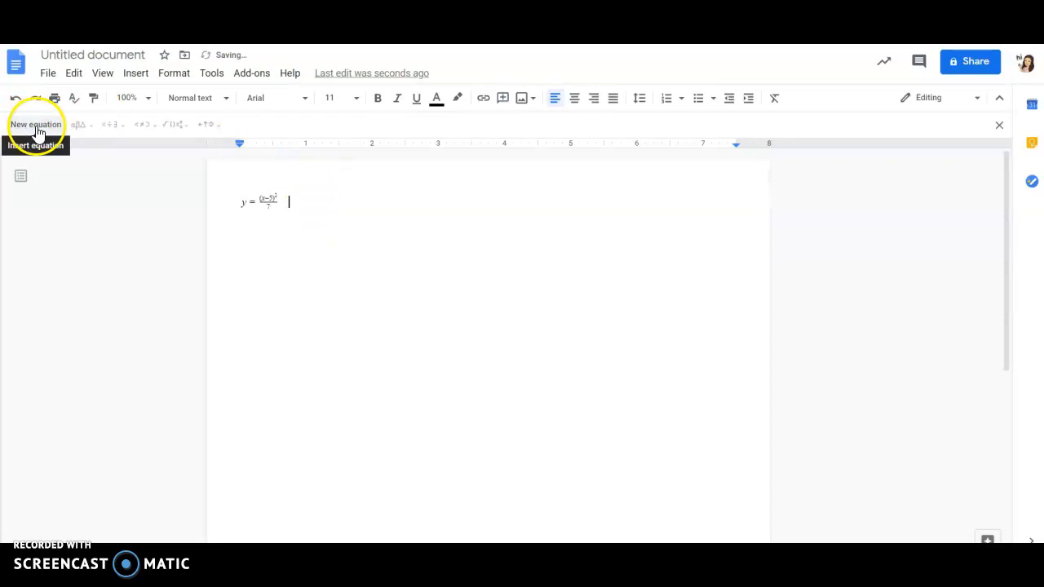
pyautogui.click(178, 129)
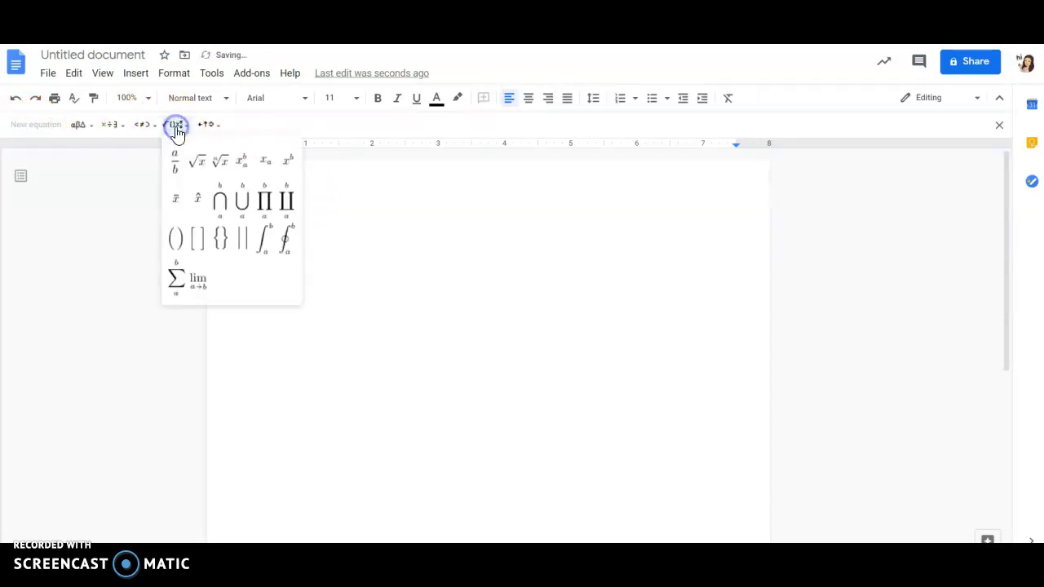
pyautogui.click(202, 168)
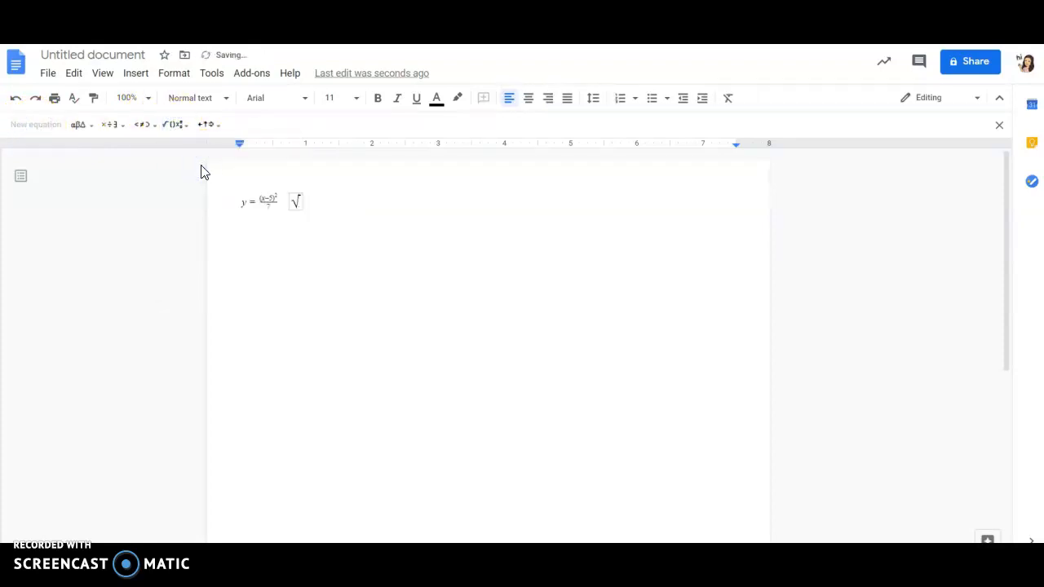
pyautogui.write('x + 4')
pyautogui.click(359, 213)
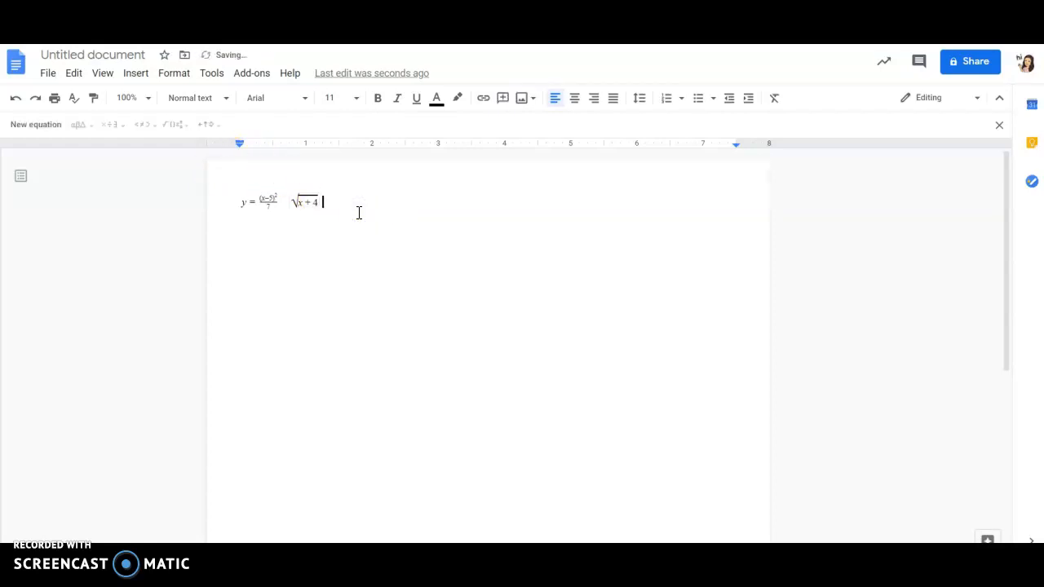
# Add a third equation on the same line with only x under the square root, followed by + 4
pyautogui.click(183, 126)
pyautogui.click(35, 124)
pyautogui.click(173, 127)
pyautogui.click(197, 160)
pyautogui.write('x+4')
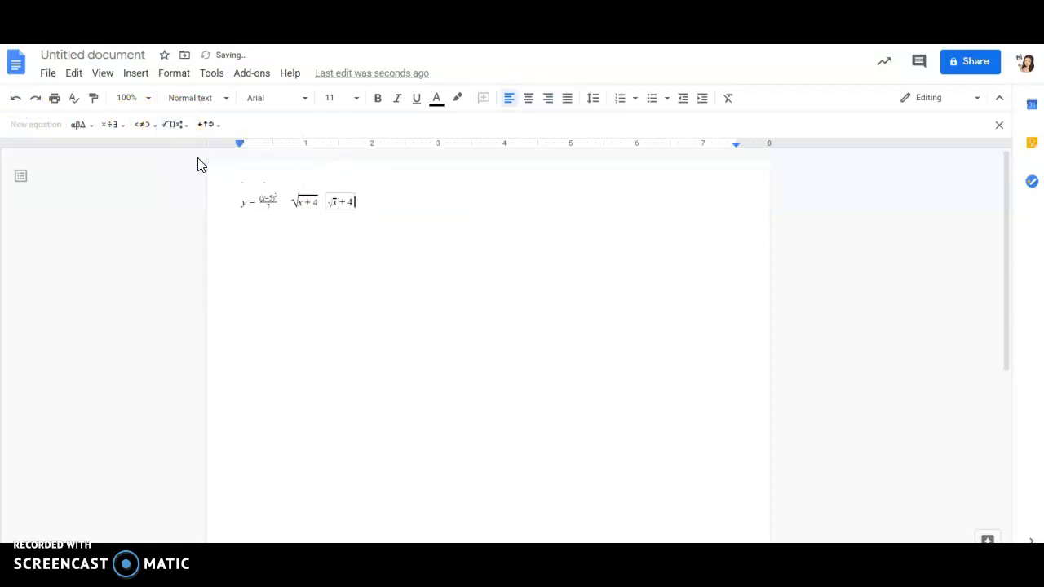
# Add spaces between the equations and start a new line after the last one
pyautogui.click(321, 201)
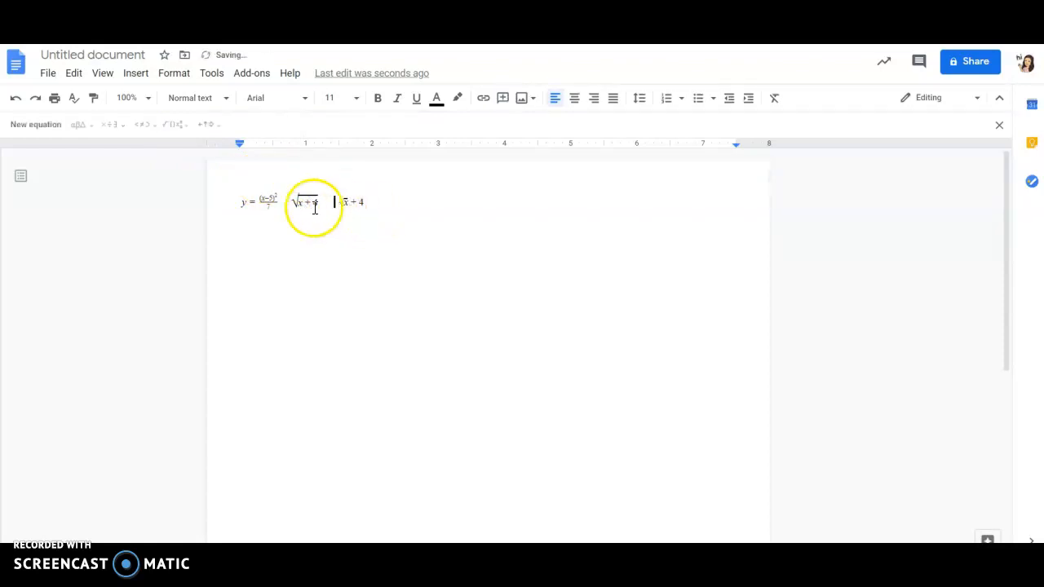
pyautogui.click(278, 198)
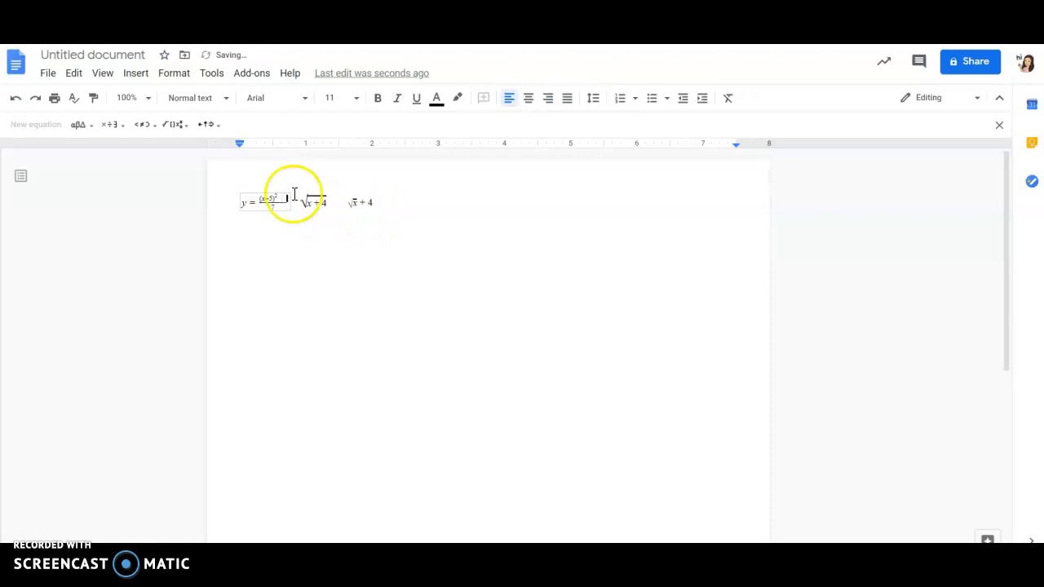
pyautogui.click(299, 207)
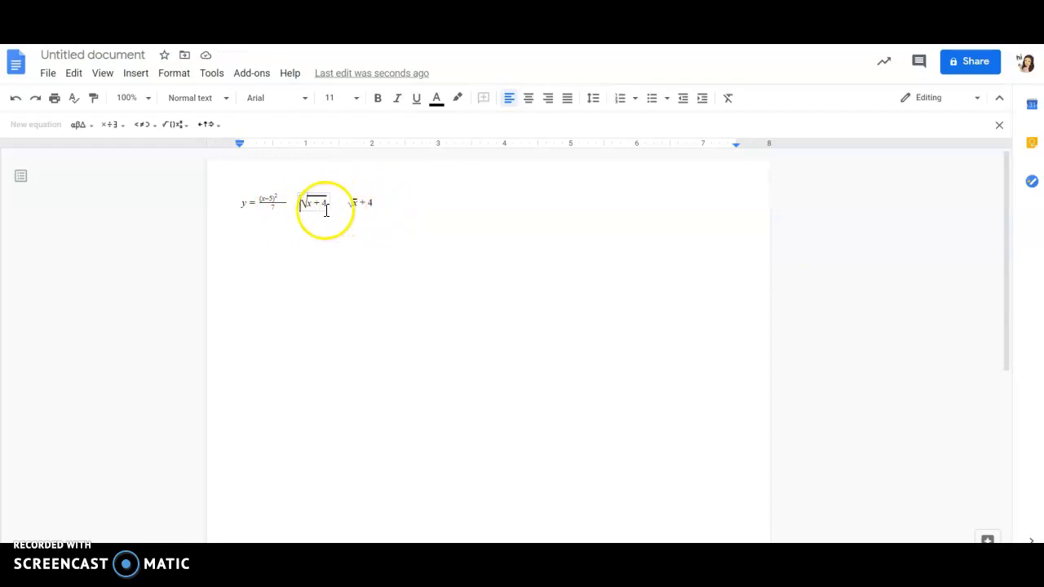
pyautogui.click(391, 202)
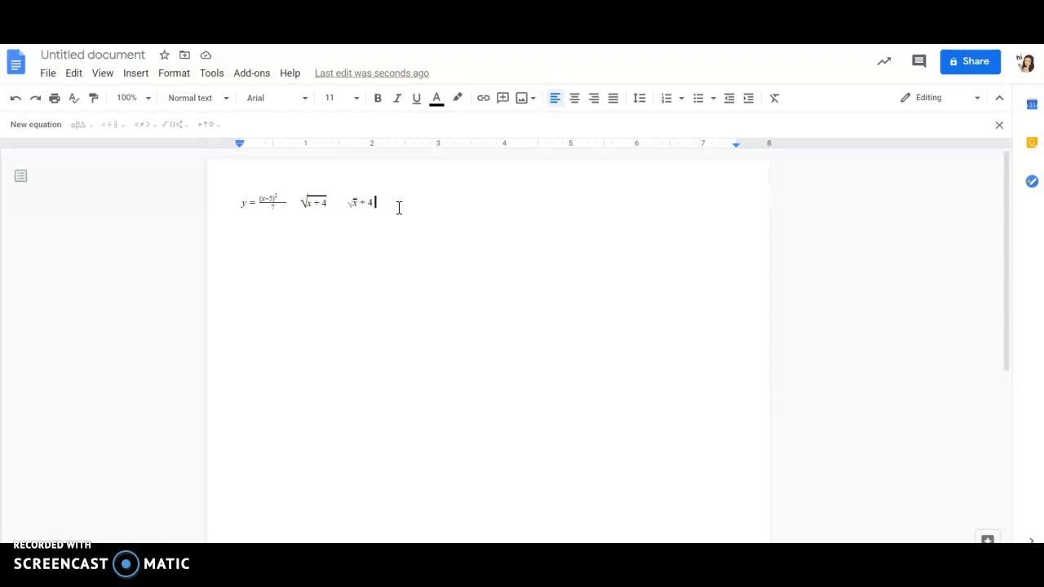
pyautogui.press('Return')
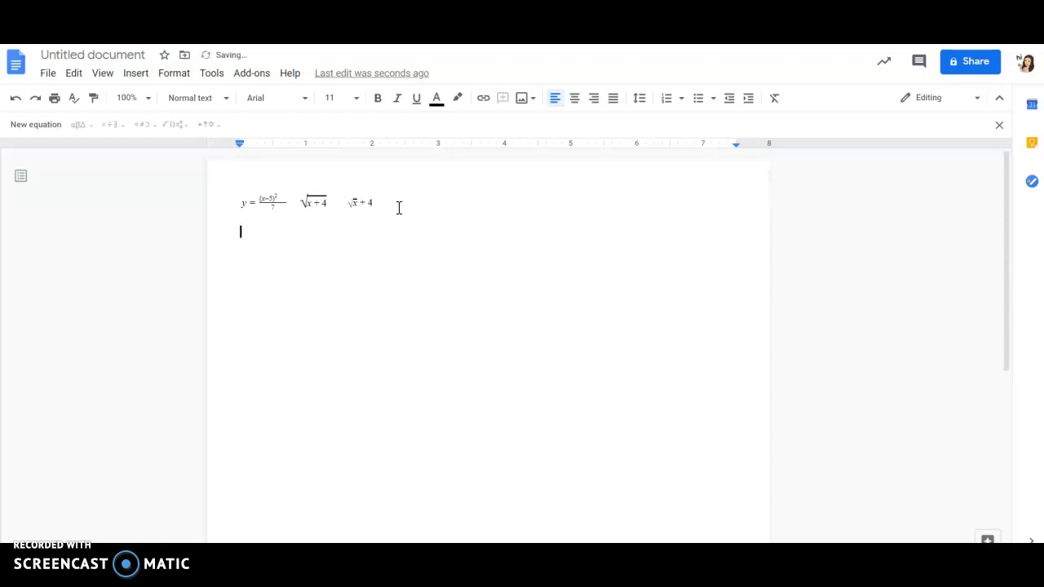